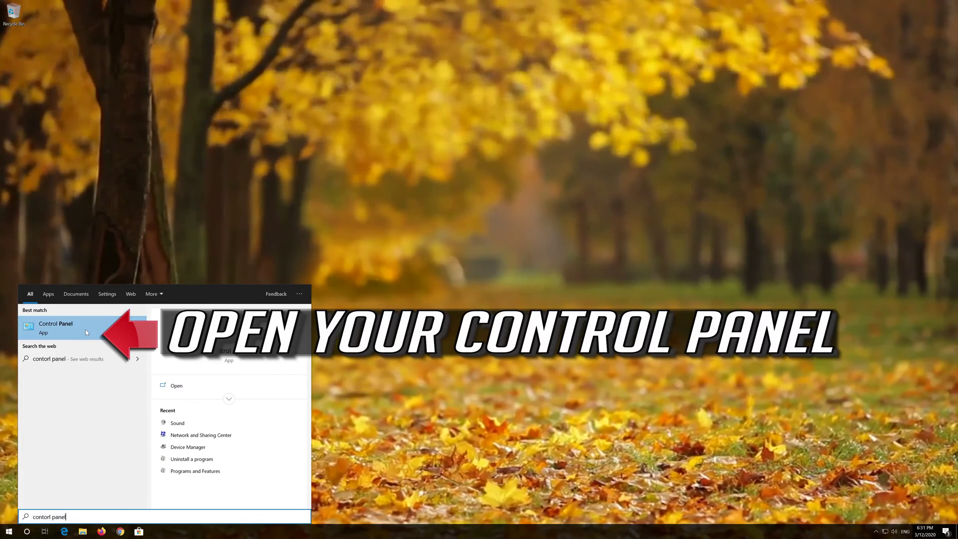
Open Control Panel from search, go to Hardware and Sound, and open the Sound dialog.
click(85, 330)
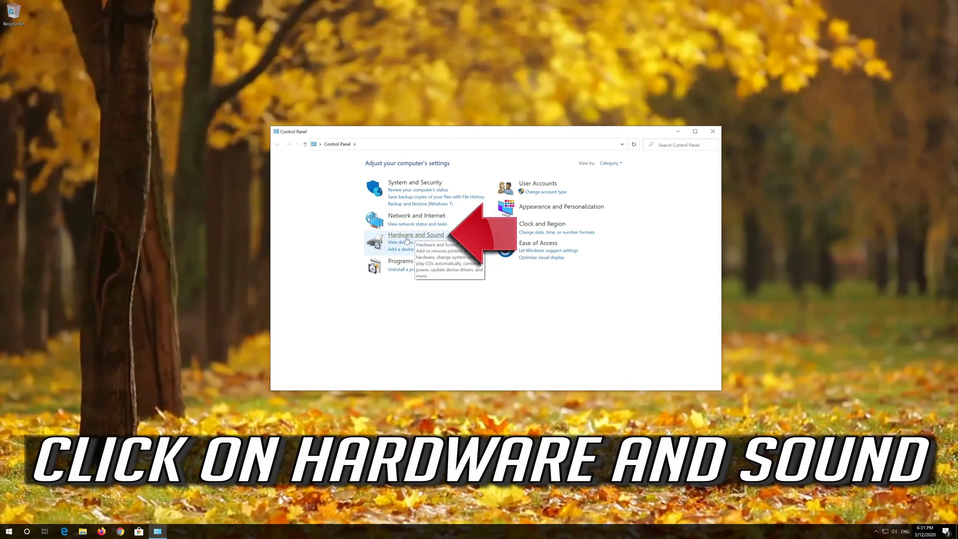
click(409, 236)
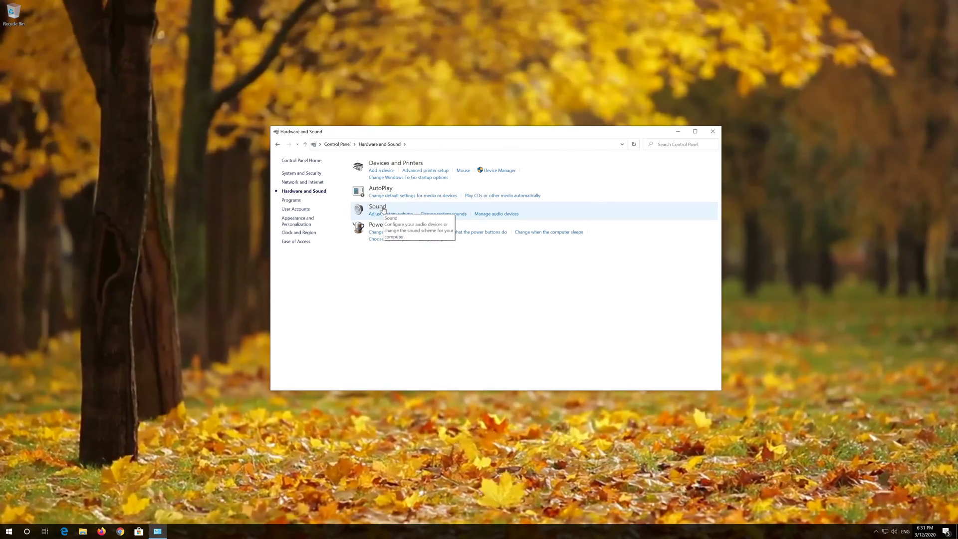
click(382, 208)
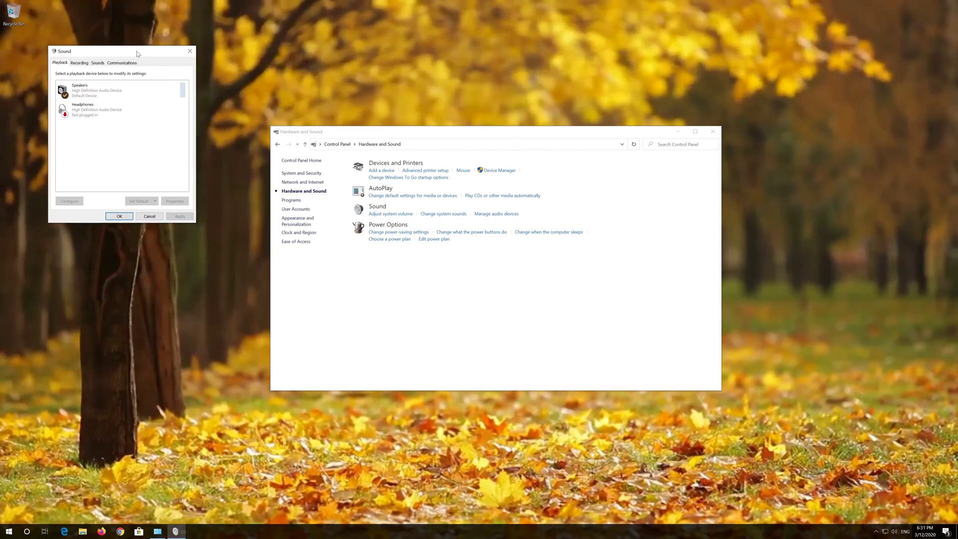
Open Properties for the Speakers device on the Sound dialog's Playback tab.
drag(137, 53, 475, 144)
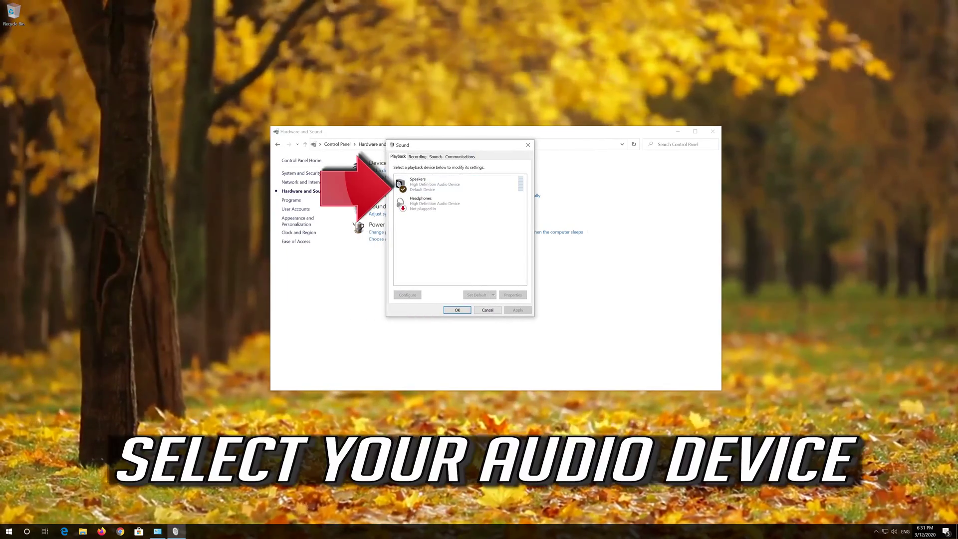
click(456, 185)
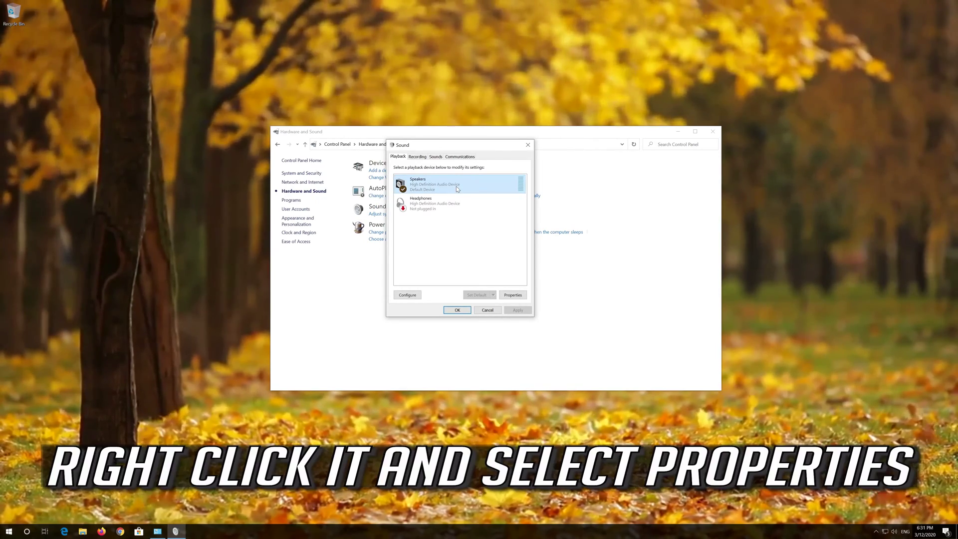
right_click(456, 187)
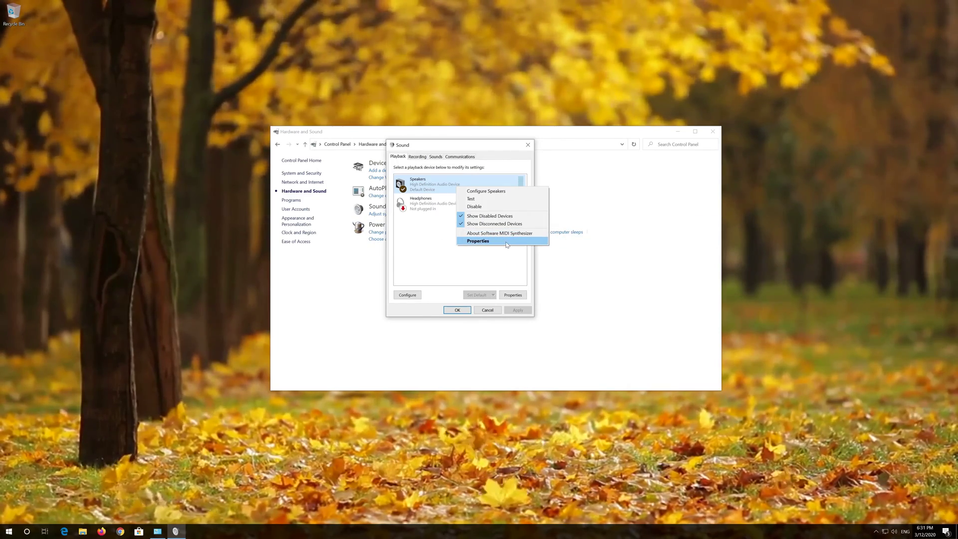
click(510, 244)
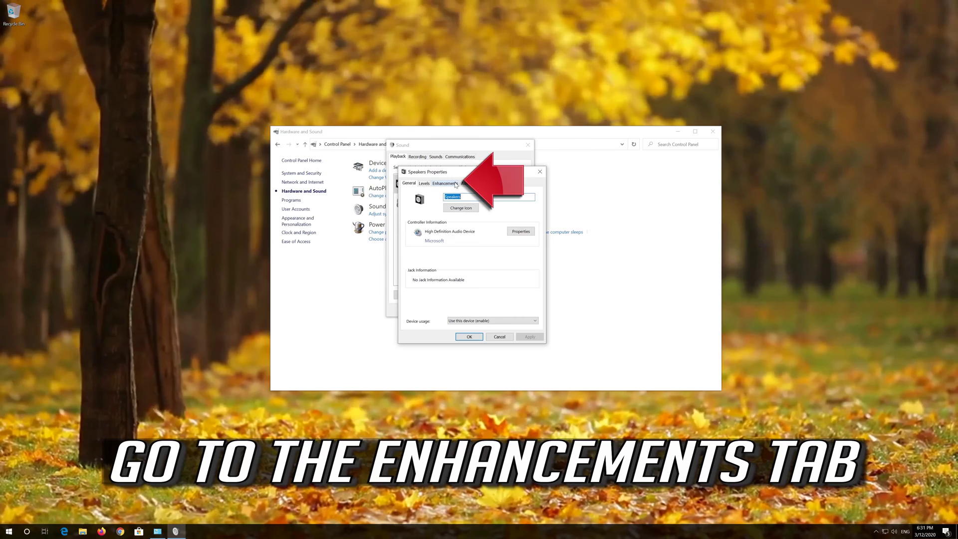
Tick Disable all enhancements on the Speakers Enhancements tab, apply it and confirm with OK.
click(455, 184)
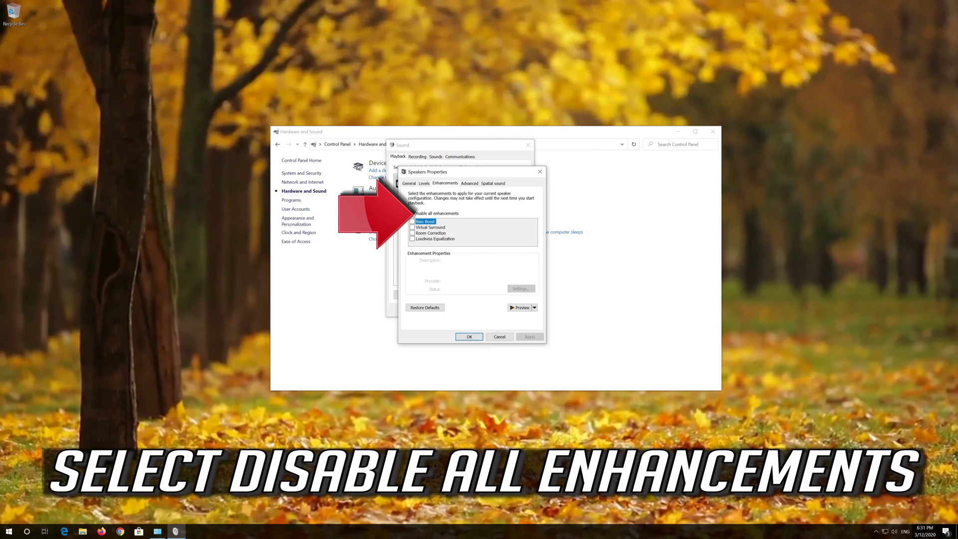
click(411, 213)
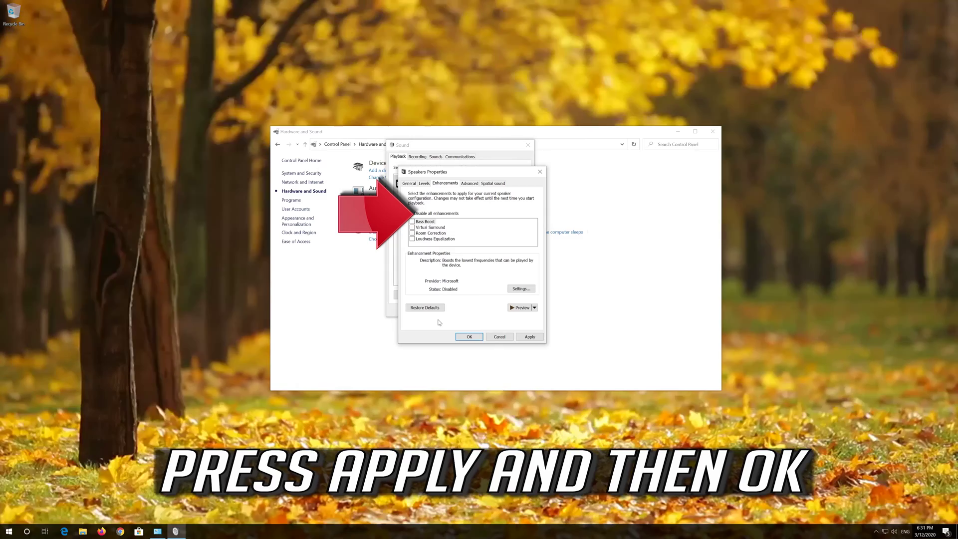
click(537, 337)
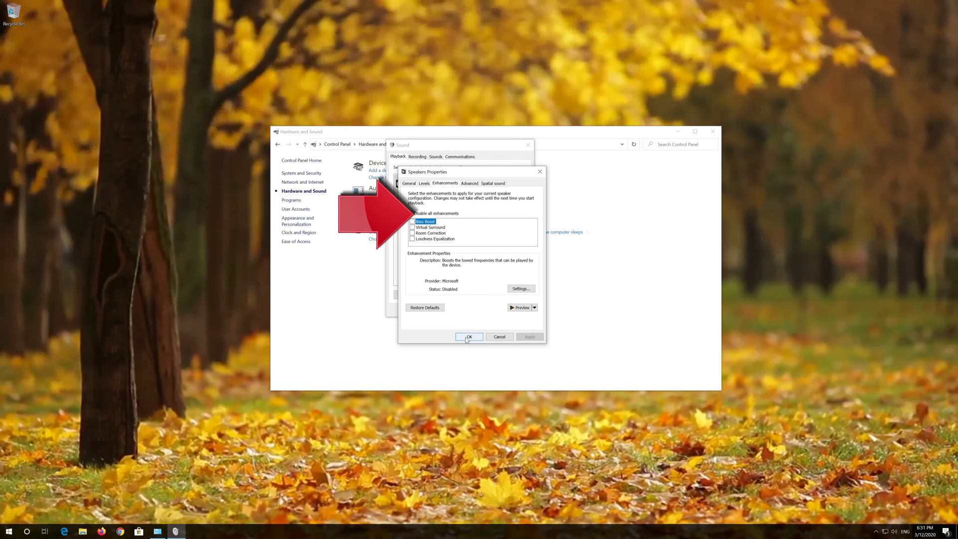
click(469, 337)
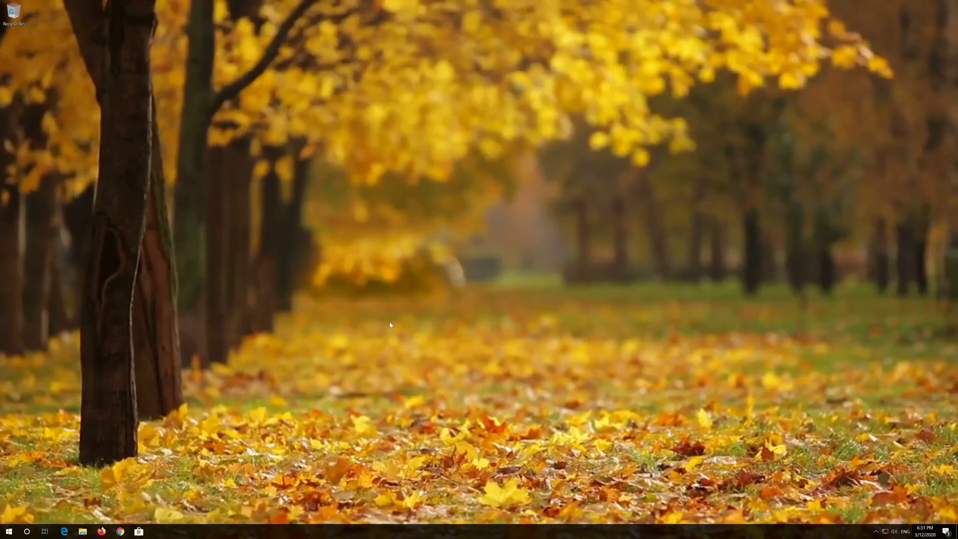
Launch Windows Settings from the Start menu's gear icon.
key(super)
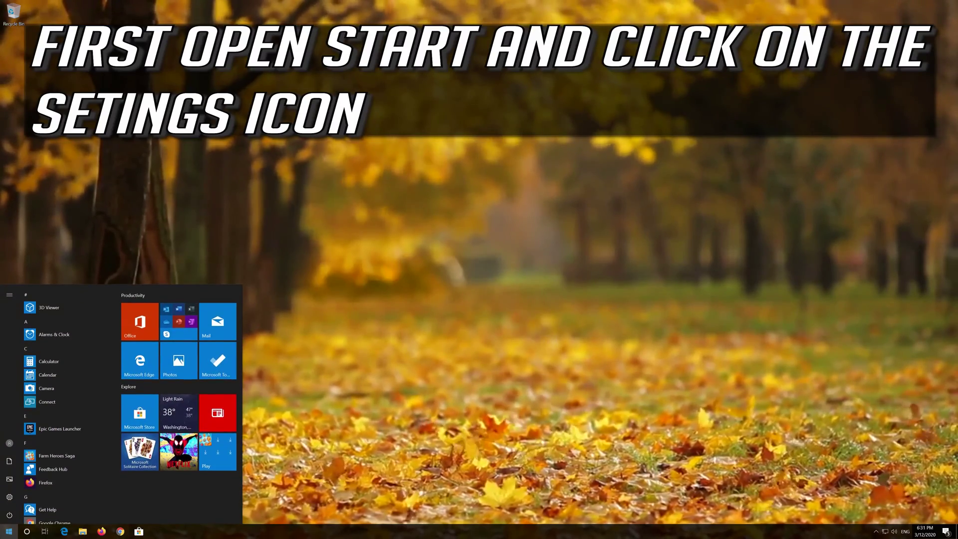
mouse_move(10, 497)
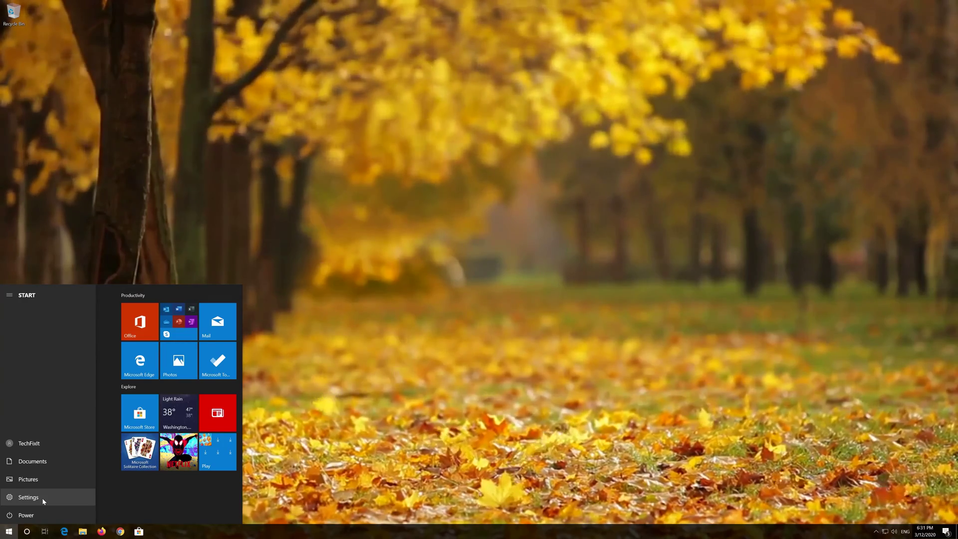
click(41, 498)
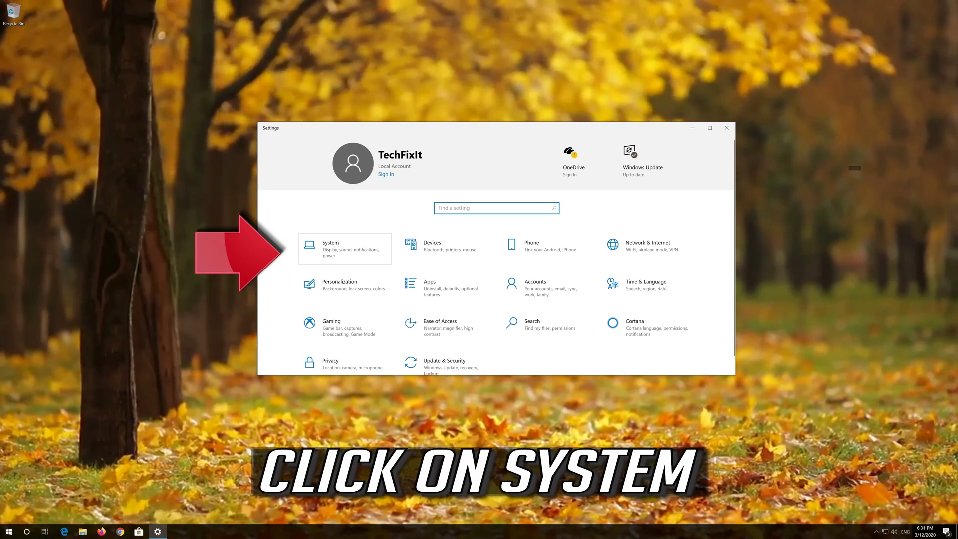
Under System > Sound, keep Speakers as the output device and run the Troubleshoot tool.
click(346, 255)
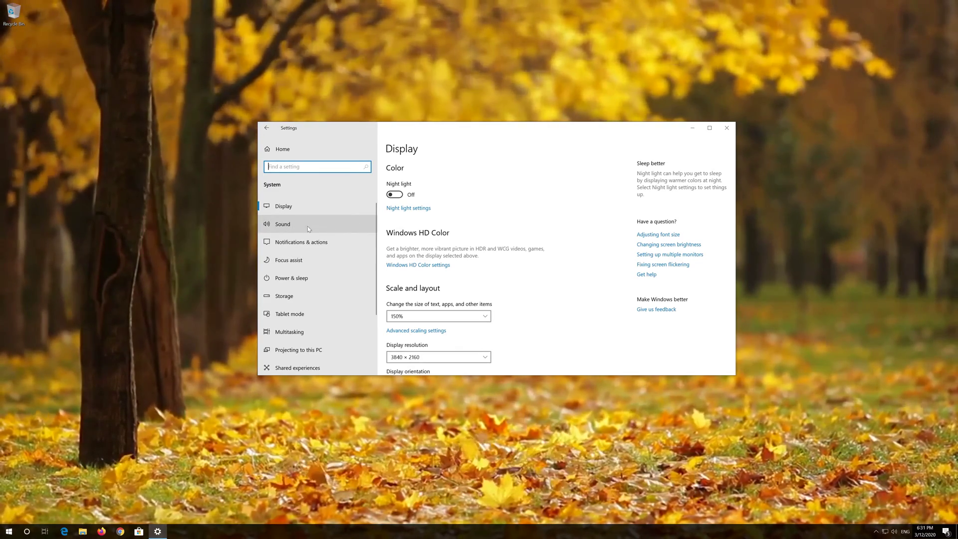
click(310, 225)
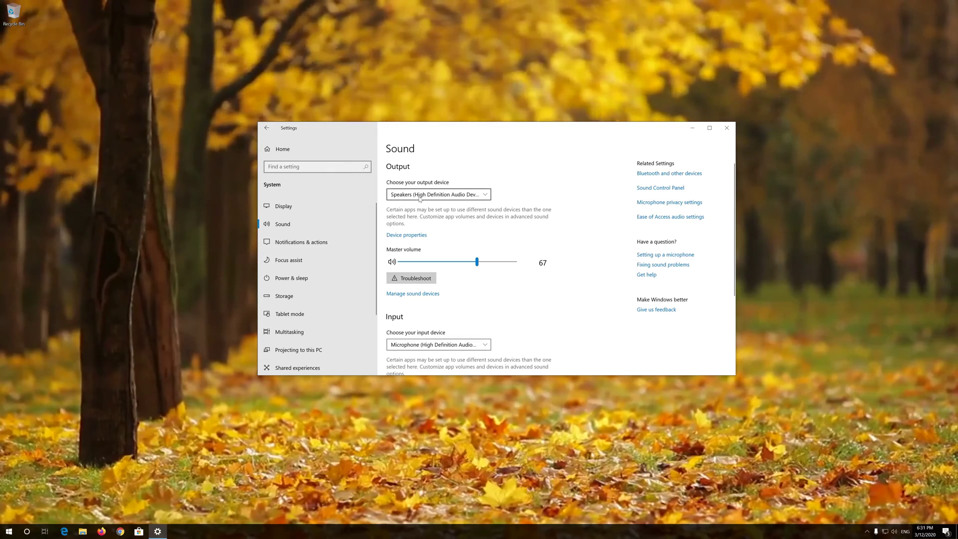
click(429, 195)
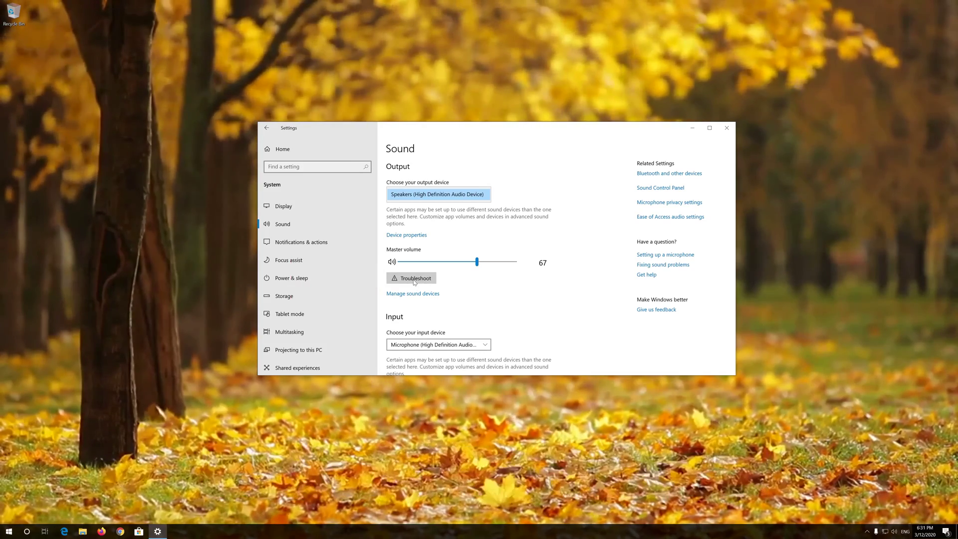
click(414, 282)
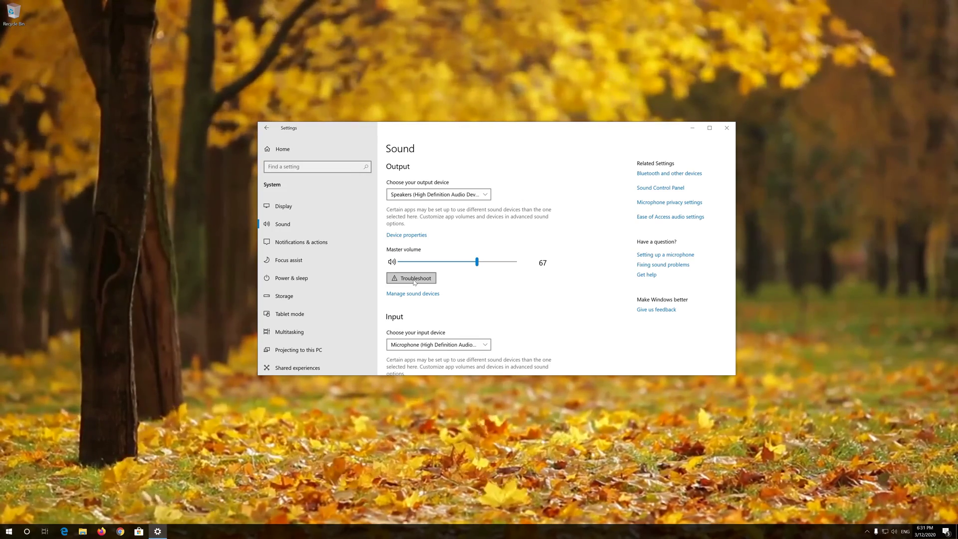
click(414, 278)
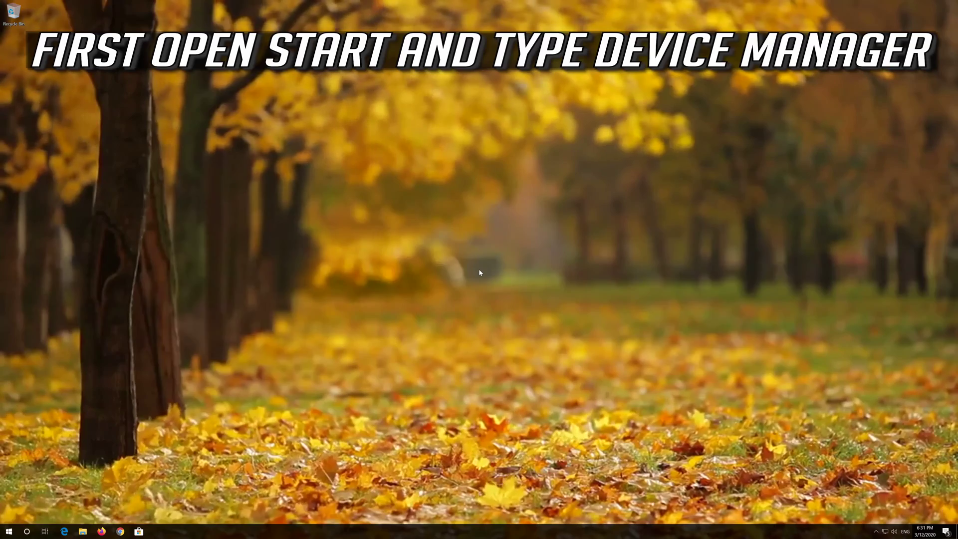
key(super)
Search for 'device manager' in Start, open Device Manager, and centre its window.
text(device manage)
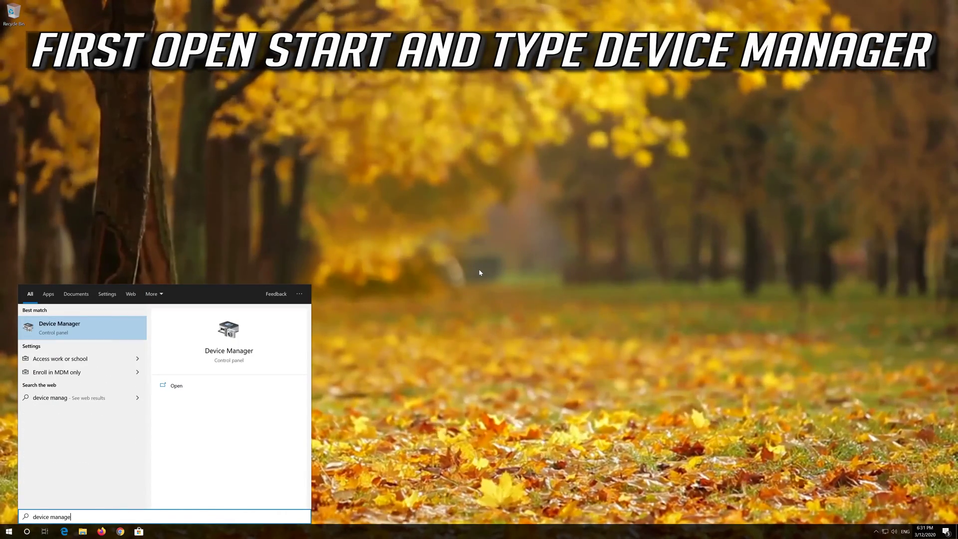
text(r)
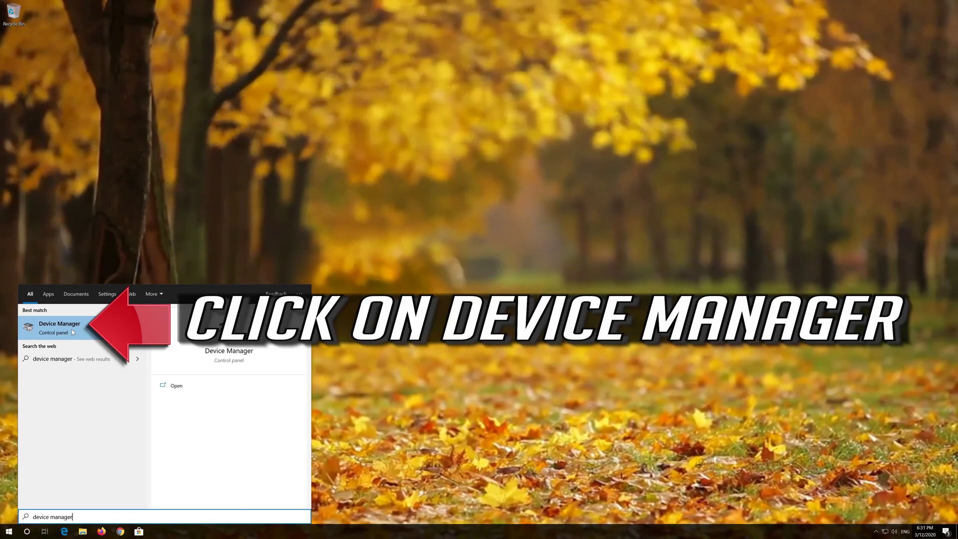
click(73, 331)
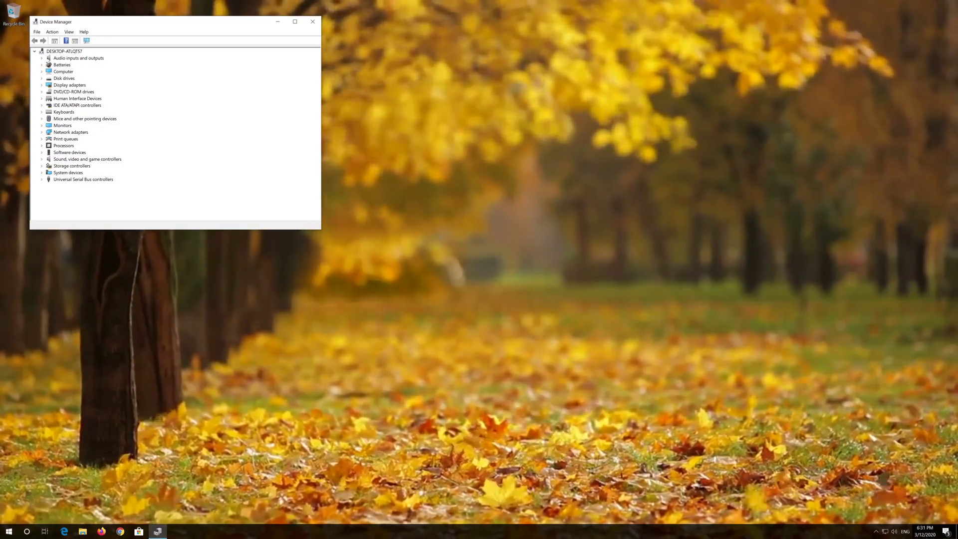
drag(201, 28, 467, 134)
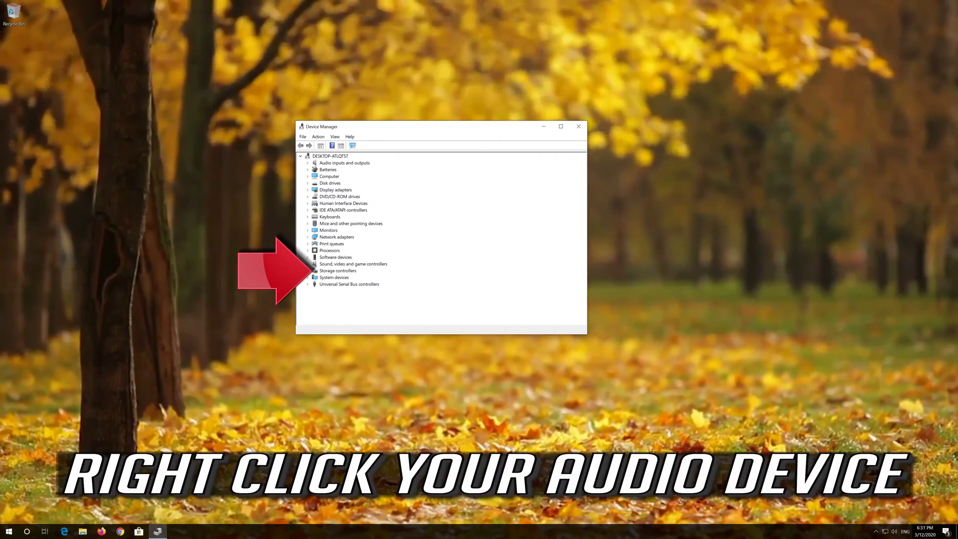
Expand Sound, video and game controllers and right-click High Definition Audio Device.
click(308, 264)
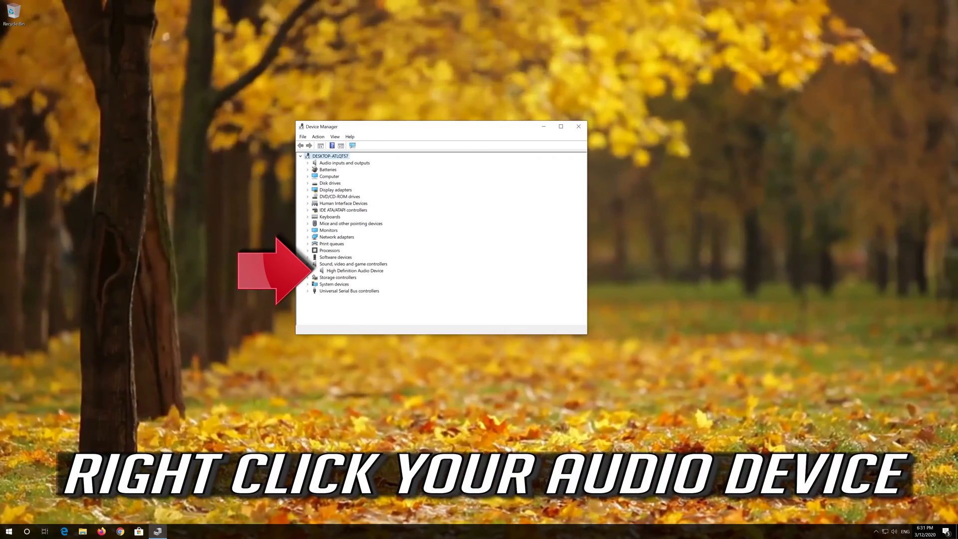
click(337, 271)
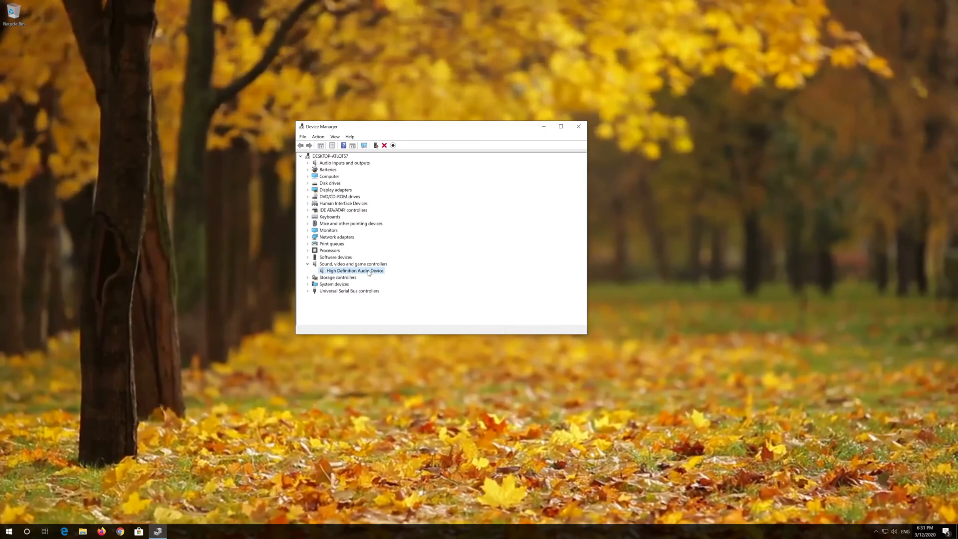
right_click(369, 273)
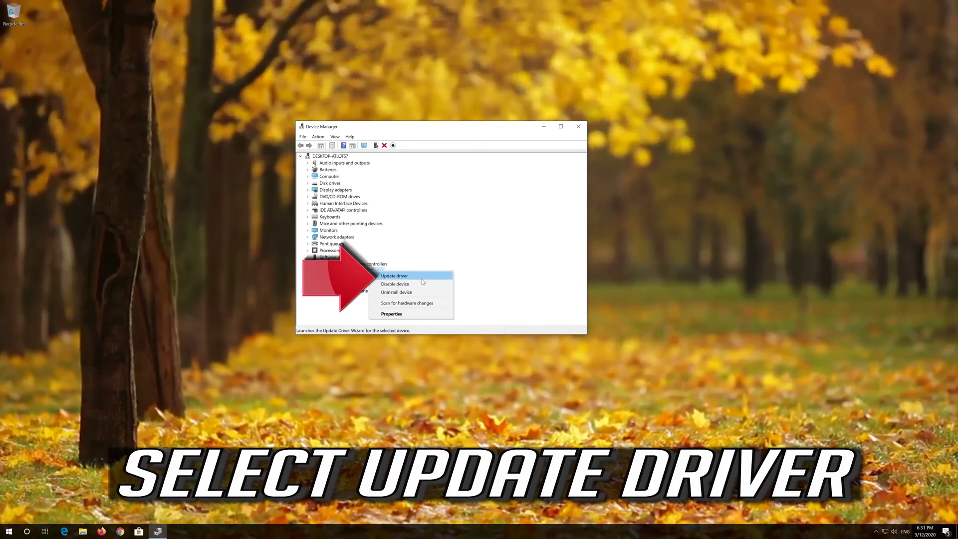
Update the audio driver by searching automatically, then continue to search Windows Update.
click(420, 278)
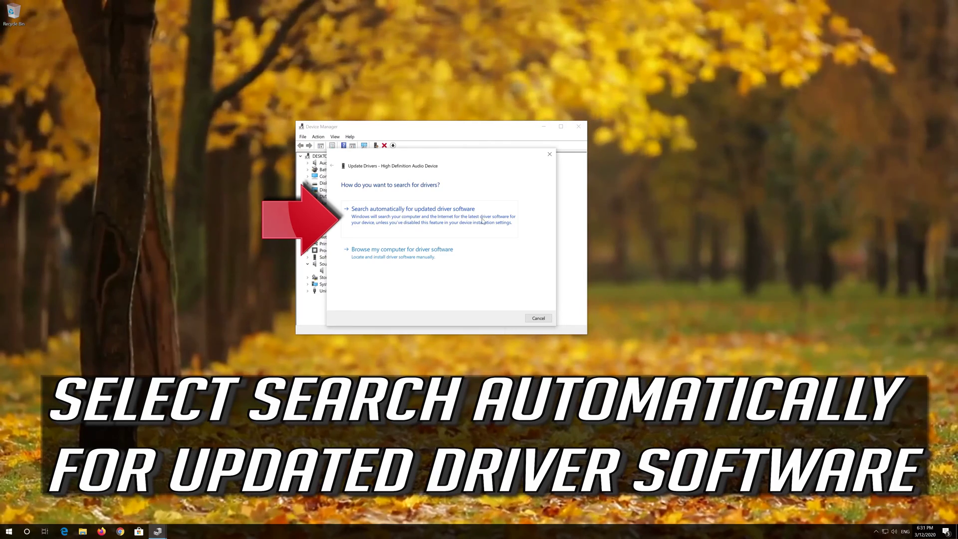
click(431, 220)
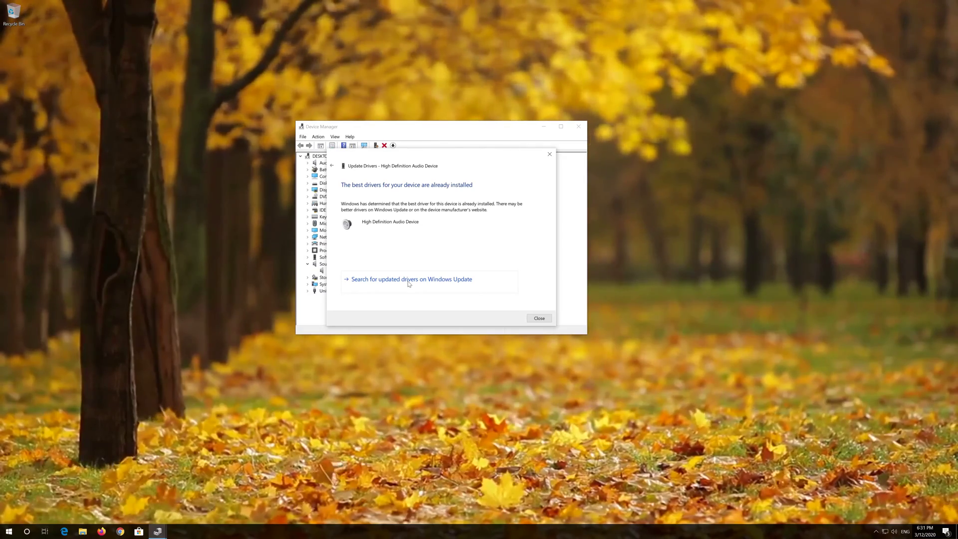
click(408, 280)
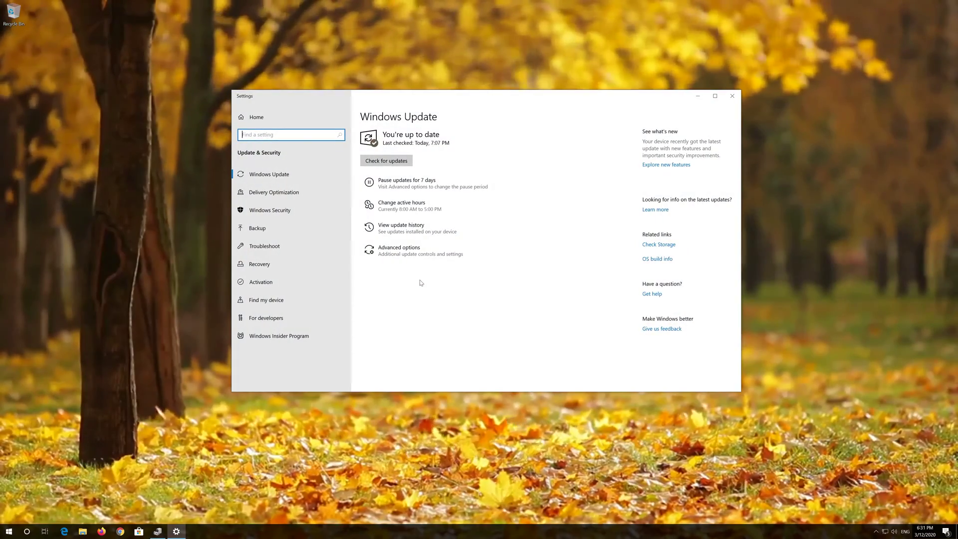
Run Check for updates on the Windows Update page.
click(387, 161)
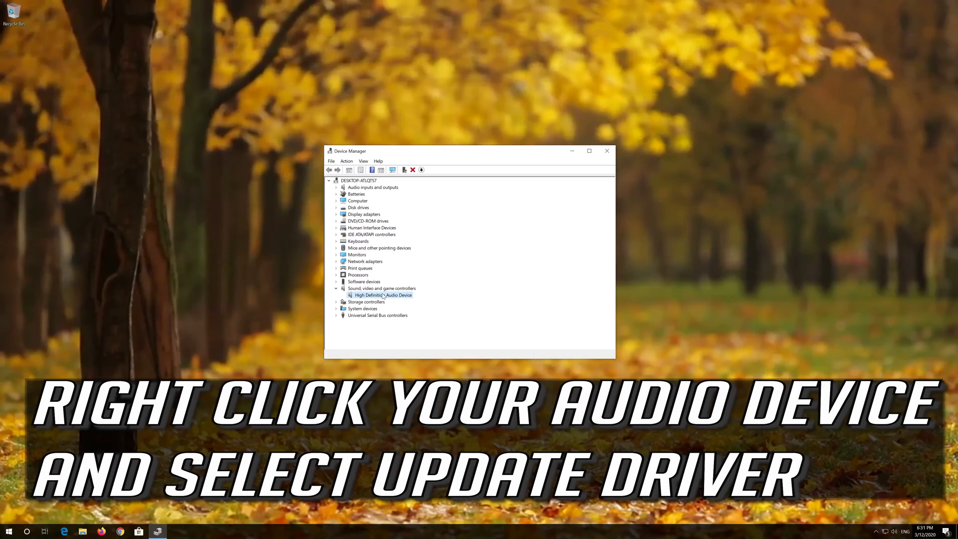
Start Update driver for High Definition Audio Device and choose Browse my computer for driver software.
right_click(385, 297)
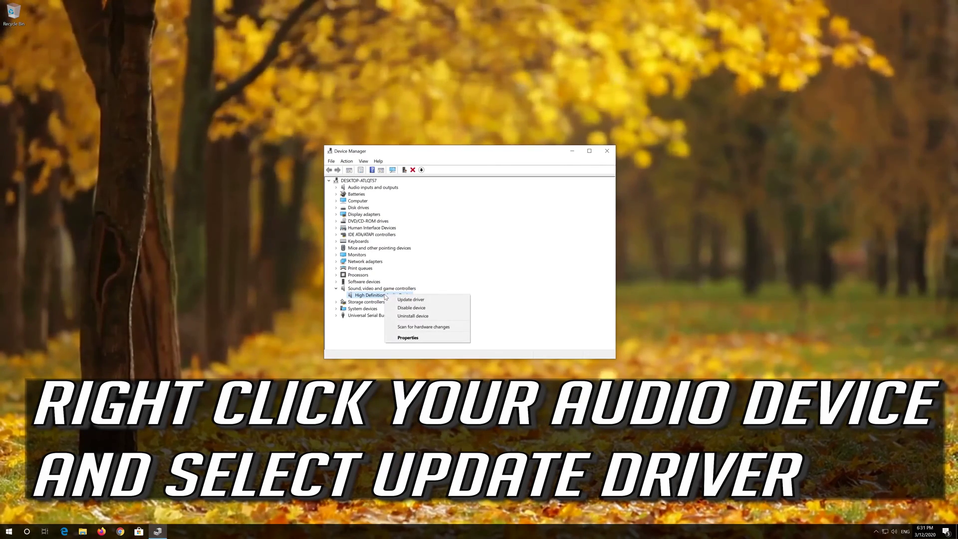
click(448, 303)
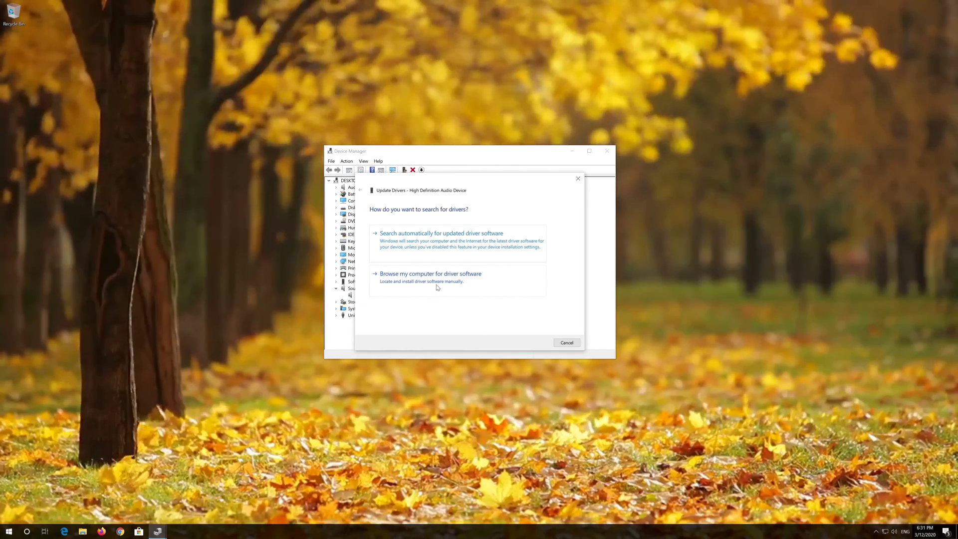
click(436, 287)
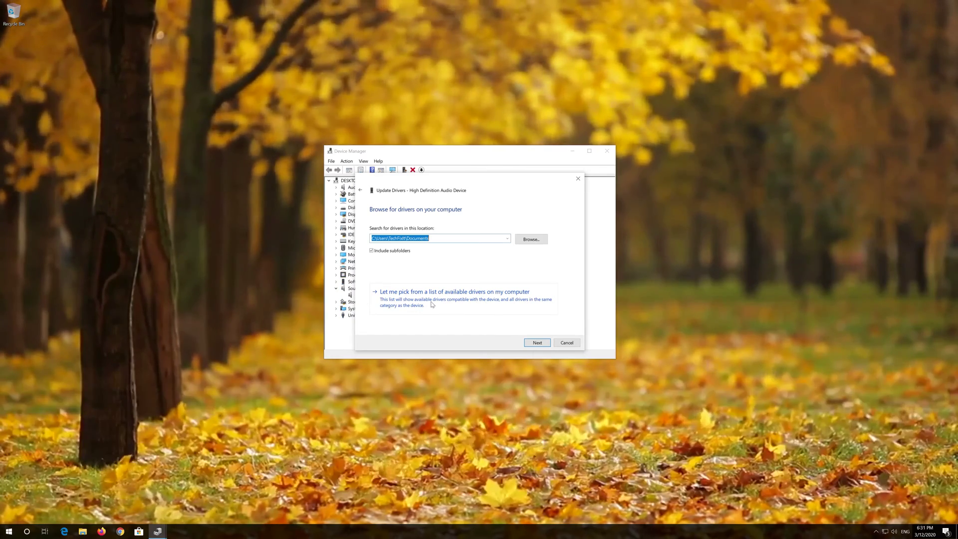
Pick High Definition Audio Device from the compatible drivers list, confirm the install warning, and close the wizard.
click(466, 306)
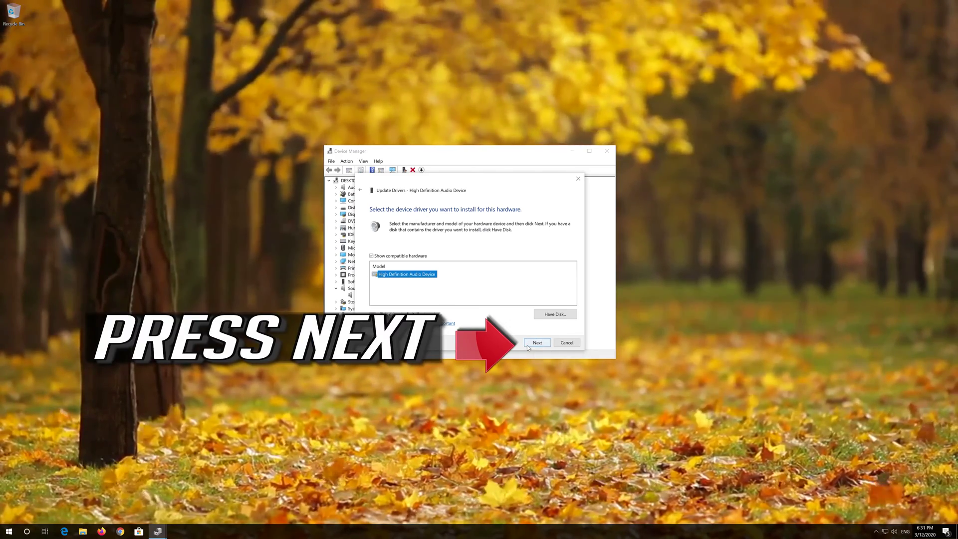
click(525, 343)
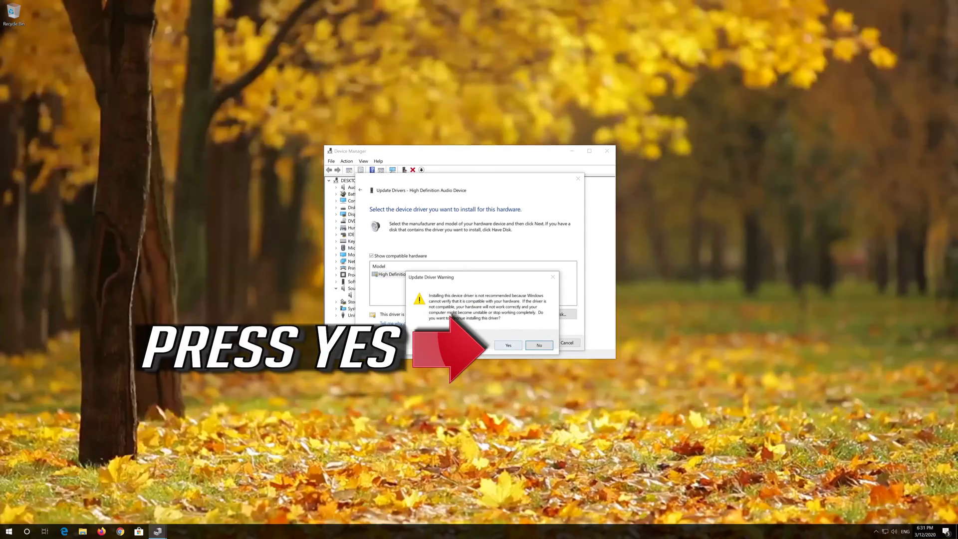
click(501, 347)
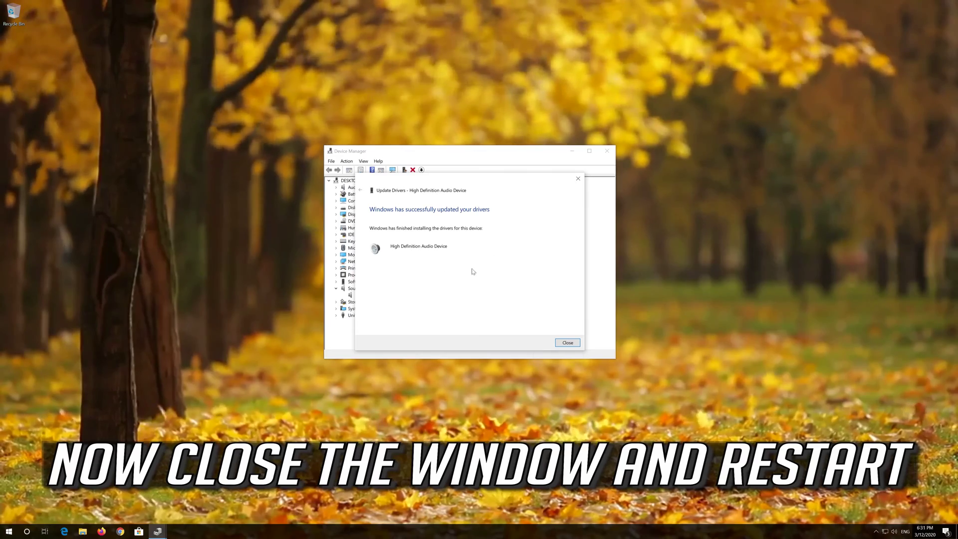
click(567, 343)
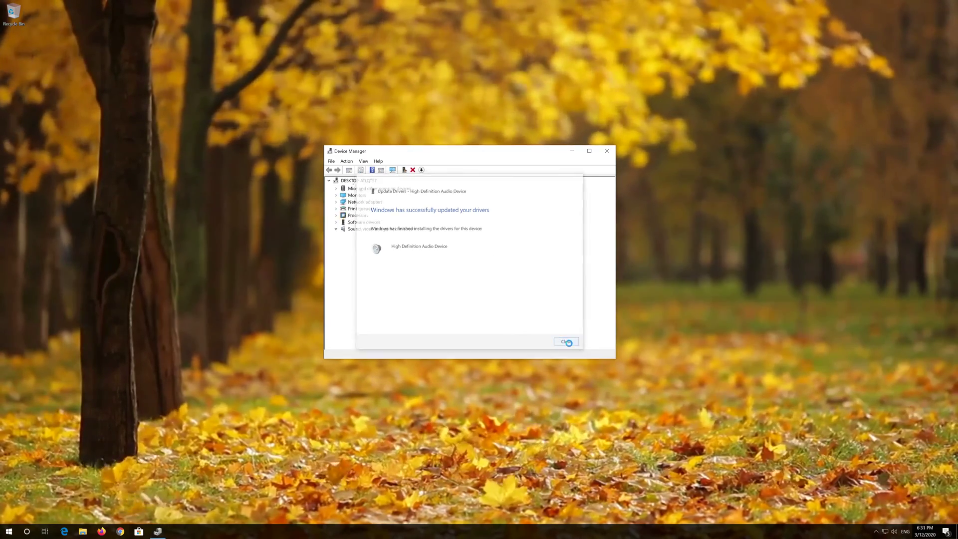
Close Device Manager and restart Windows from the Start menu's power options.
click(610, 151)
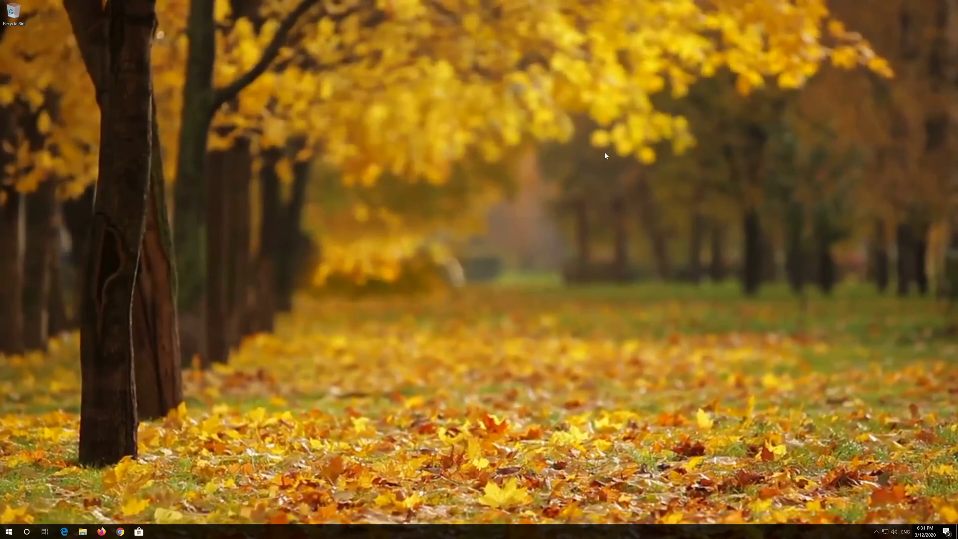
key(super)
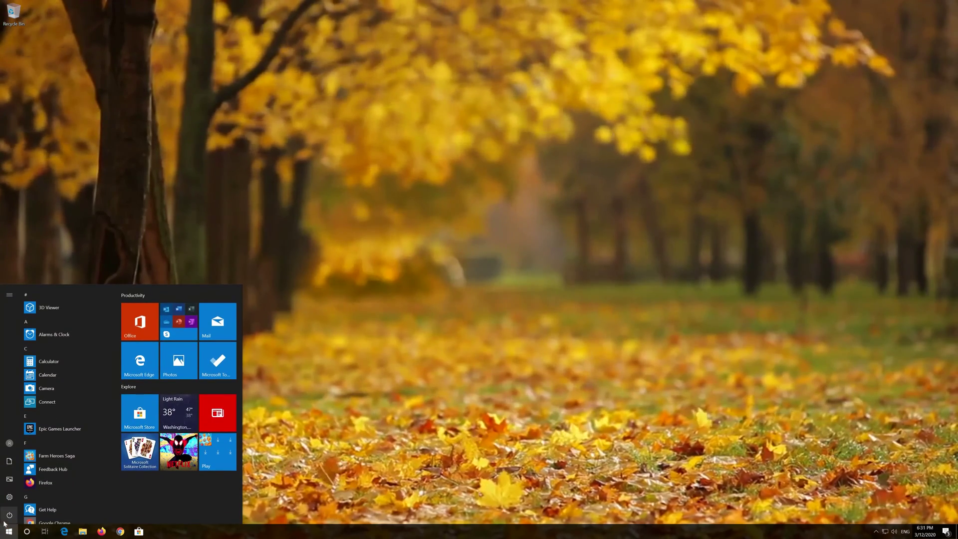
click(9, 516)
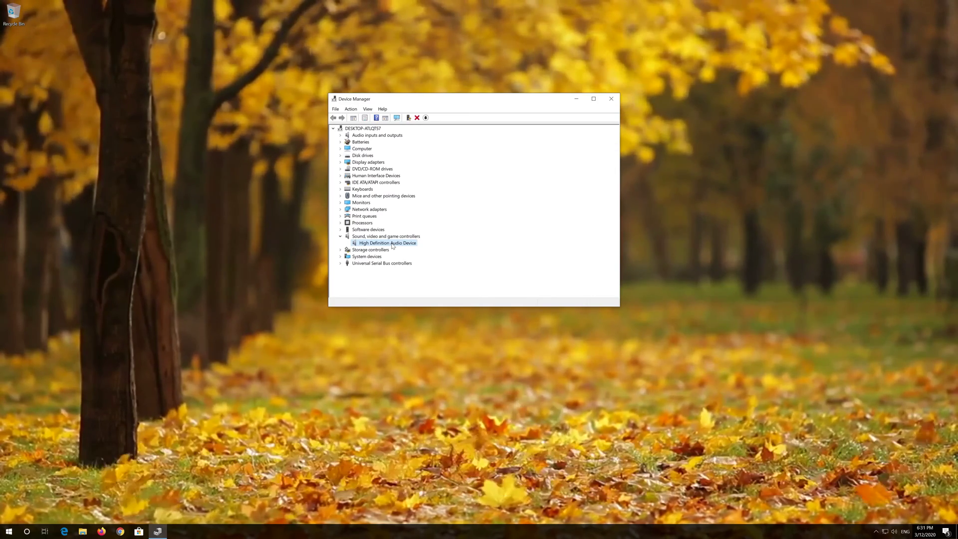
Uninstall the High Definition Audio Device and confirm its removal.
right_click(393, 243)
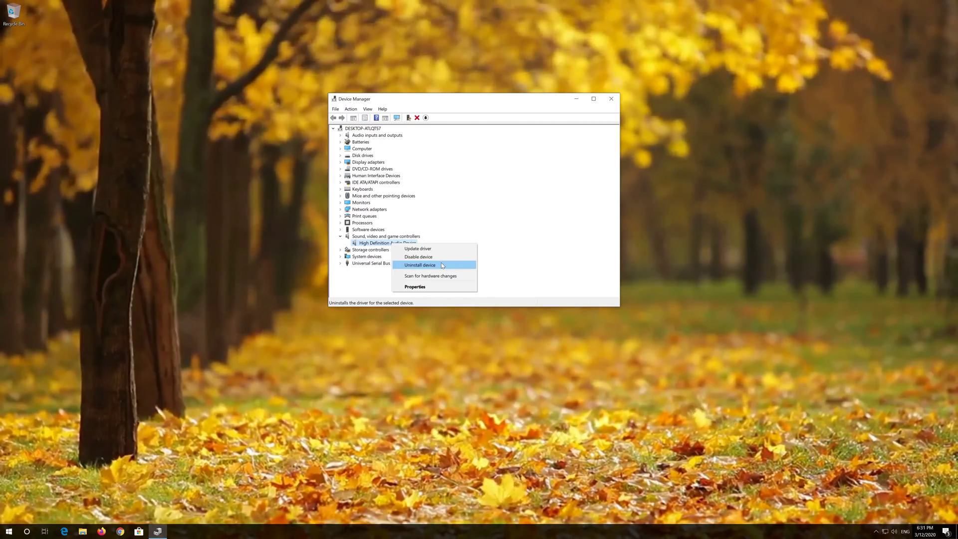
click(441, 264)
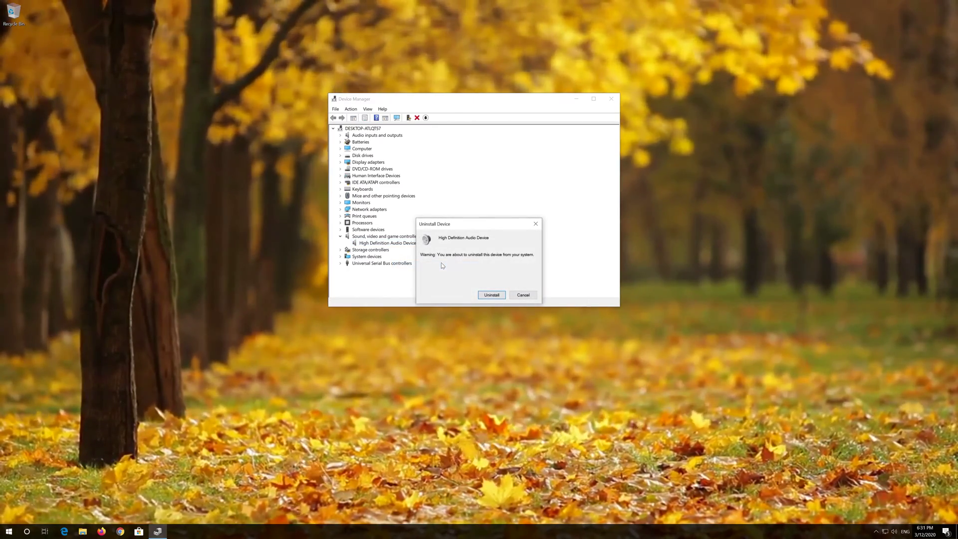
click(491, 295)
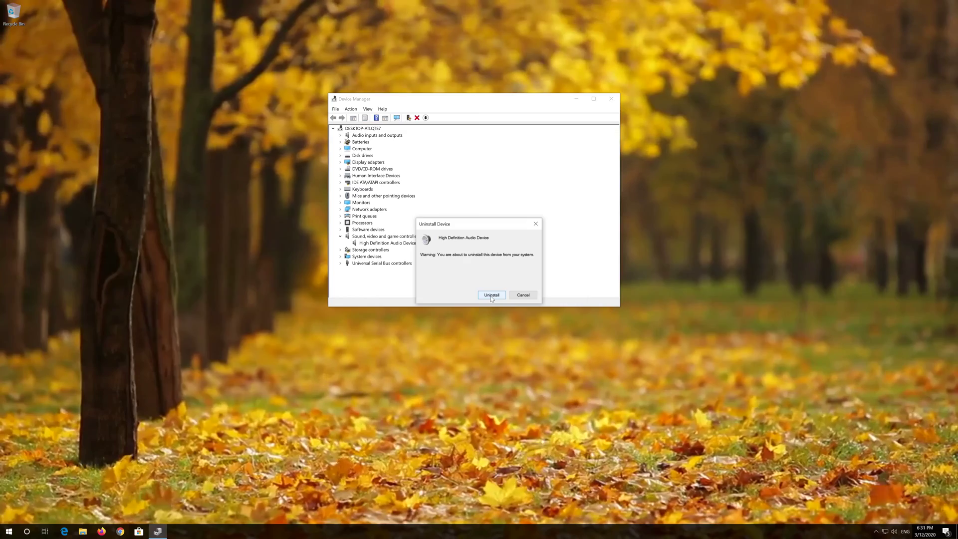